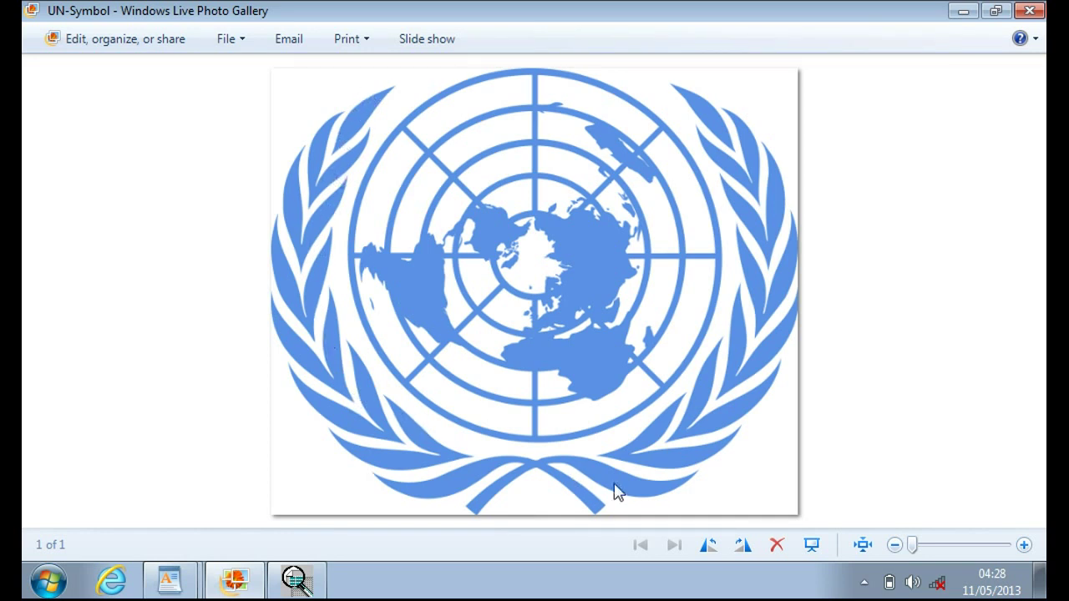
Close the UN-Symbol picture and the "abonimation of deso in daniel" document, and switch to Bible Codes.
{"action": "left_click", "coordinate": [1030, 12]}
{"action": "left_click", "coordinate": [1031, 12]}
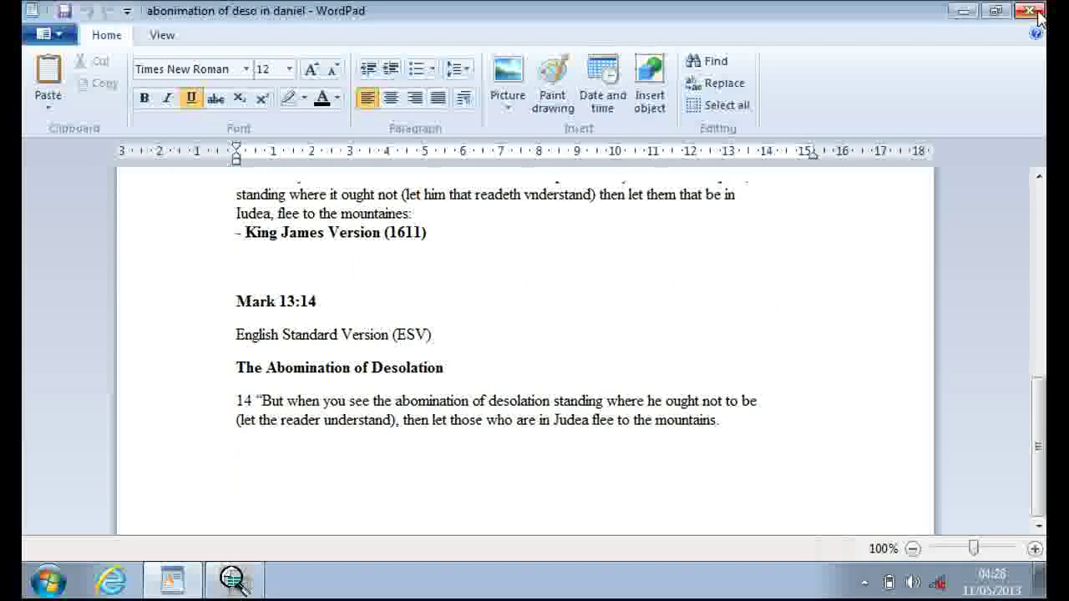
{"action": "left_click", "coordinate": [1036, 12]}
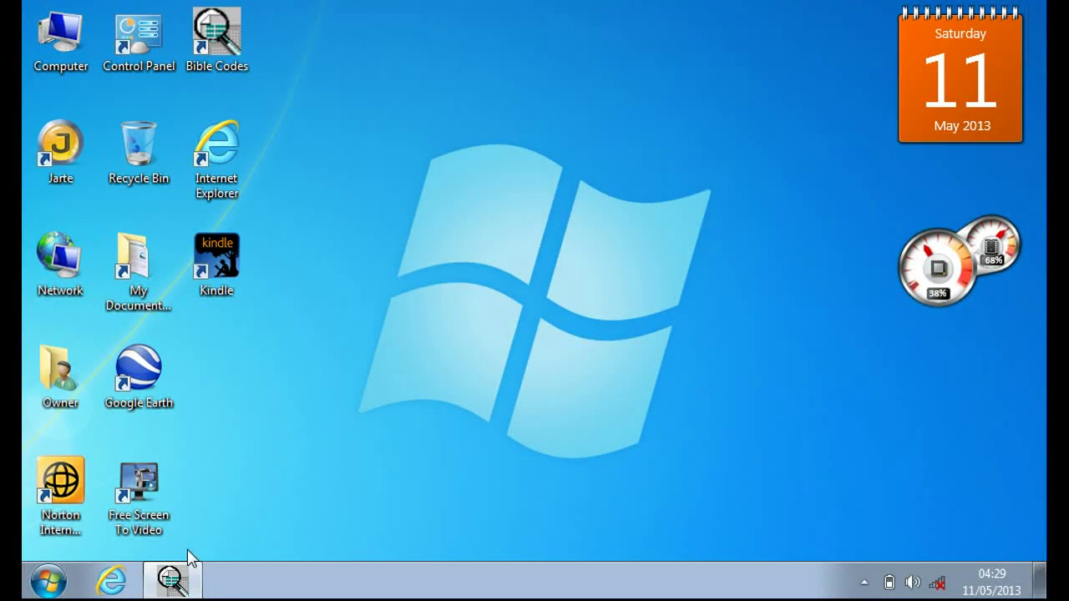
{"action": "left_click", "coordinate": [172, 581]}
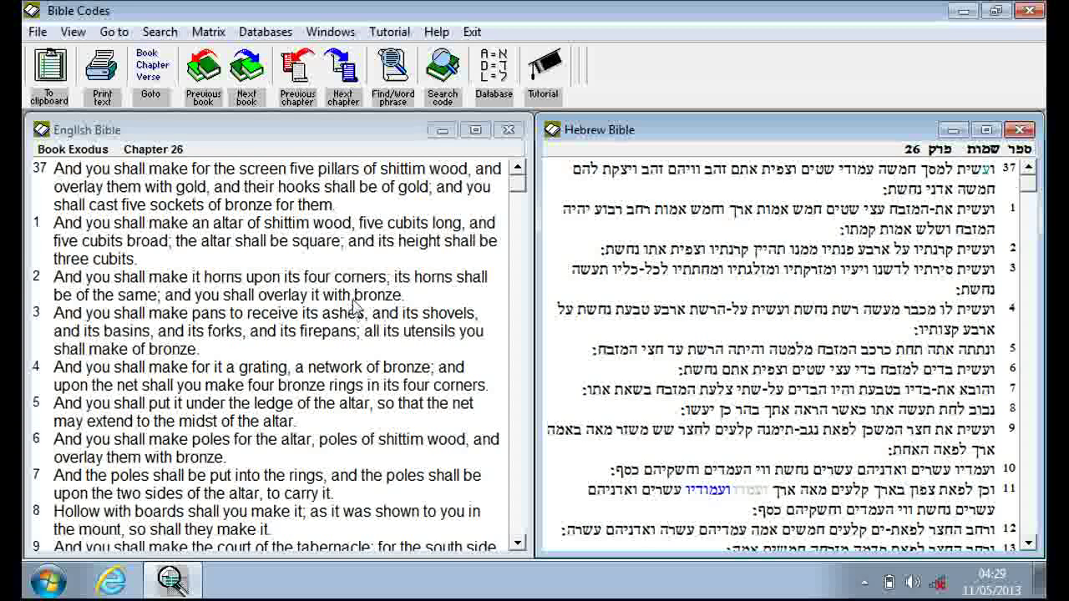
Open the saved matrix ABO12078, described as "abom 12078 (6) pagan, lots of words", from the list of saved matrixes.
{"action": "left_click", "coordinate": [209, 31]}
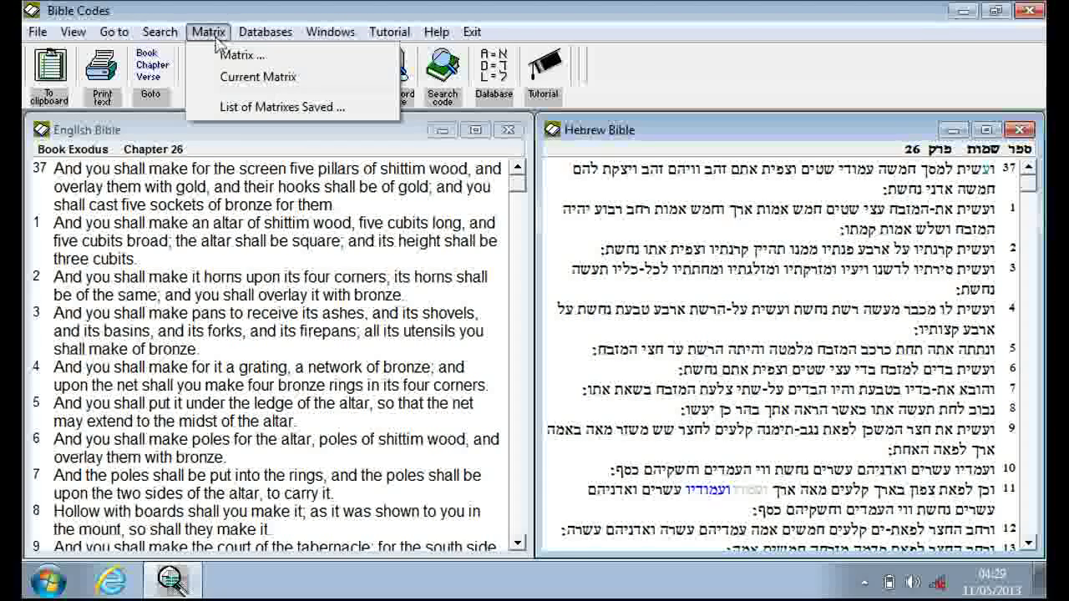
{"action": "left_click", "coordinate": [242, 107]}
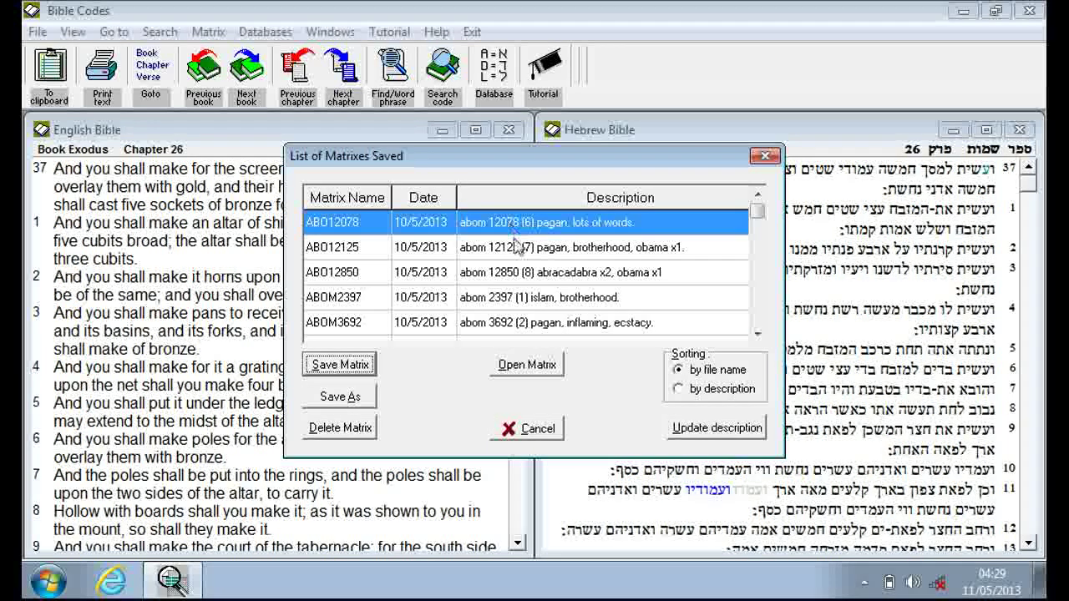
{"action": "left_click", "coordinate": [758, 333]}
{"action": "left_click", "coordinate": [758, 333]}
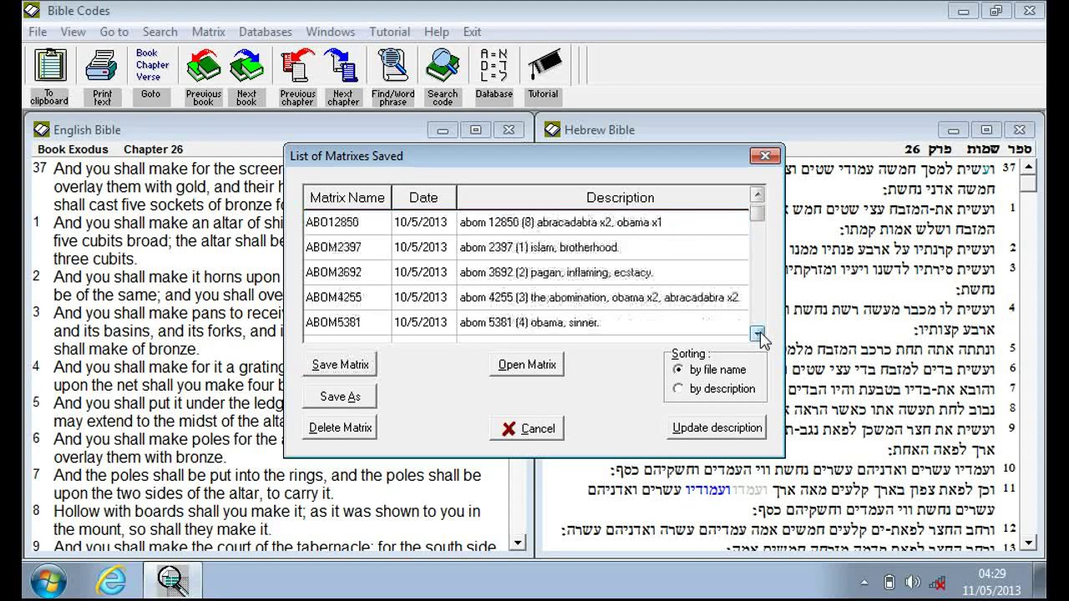
{"action": "left_click", "coordinate": [757, 333]}
{"action": "left_click", "coordinate": [758, 333]}
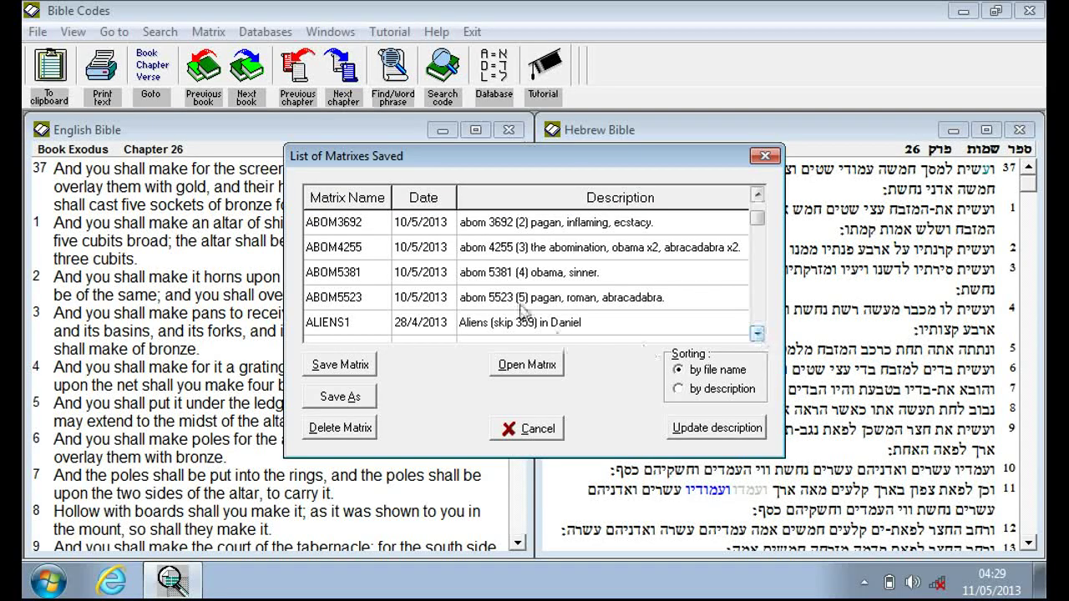
{"action": "left_click", "coordinate": [757, 195]}
{"action": "left_click", "coordinate": [757, 195]}
{"action": "left_click", "coordinate": [757, 195]}
{"action": "left_click", "coordinate": [758, 194]}
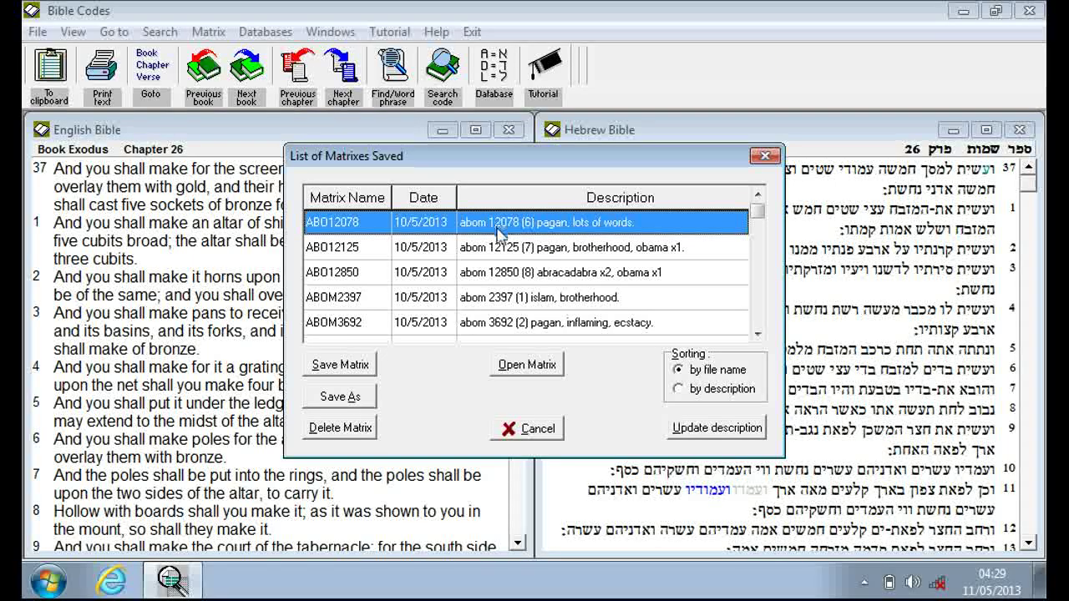
{"action": "left_click", "coordinate": [523, 365]}
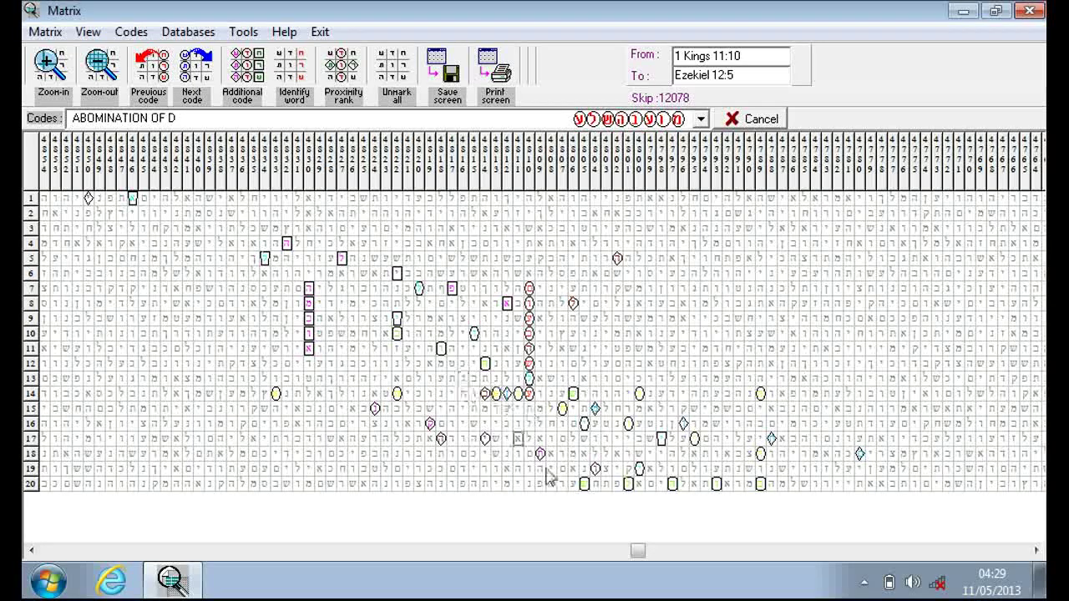
Select the OBAMA TRUE code and the "camaraderie,fraternity,fellowship,brotherhood" code to examine their letters in the matrix.
{"action": "left_click", "coordinate": [702, 119]}
{"action": "left_click", "coordinate": [142, 159]}
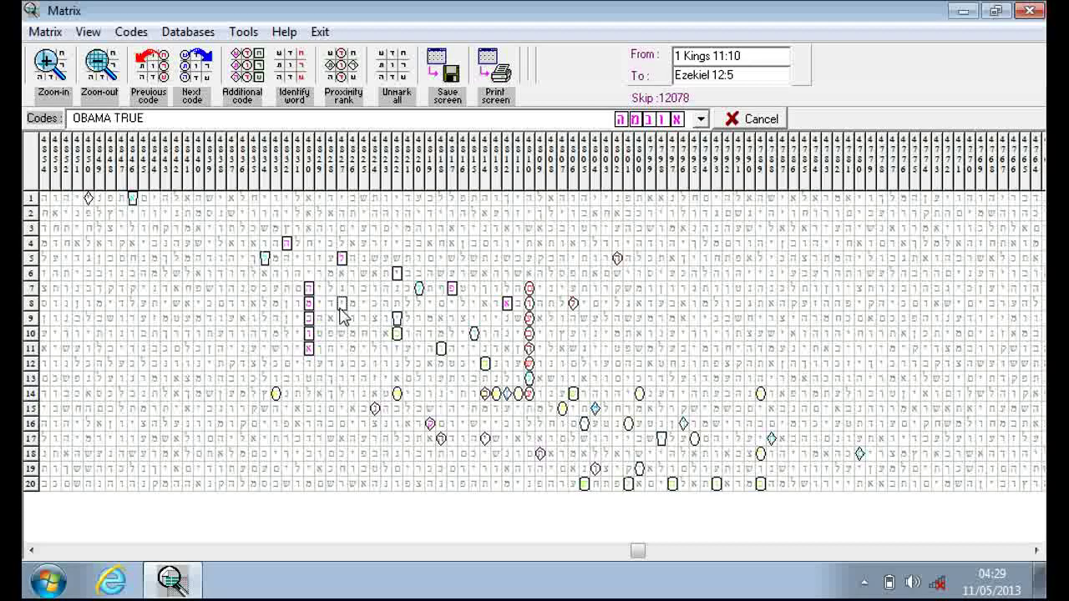
{"action": "left_click", "coordinate": [507, 306]}
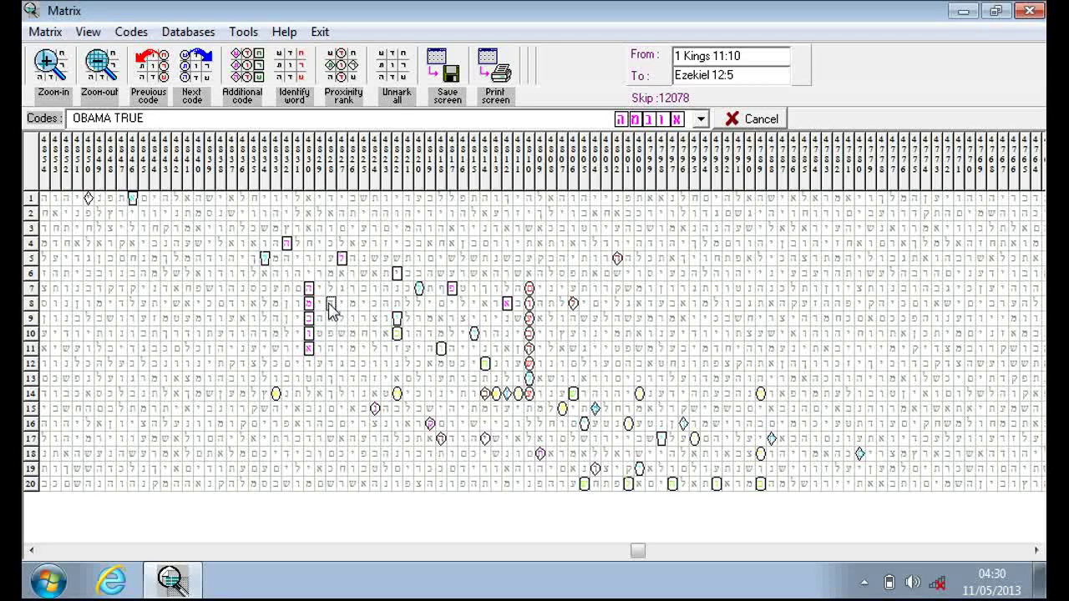
{"action": "left_click", "coordinate": [700, 119]}
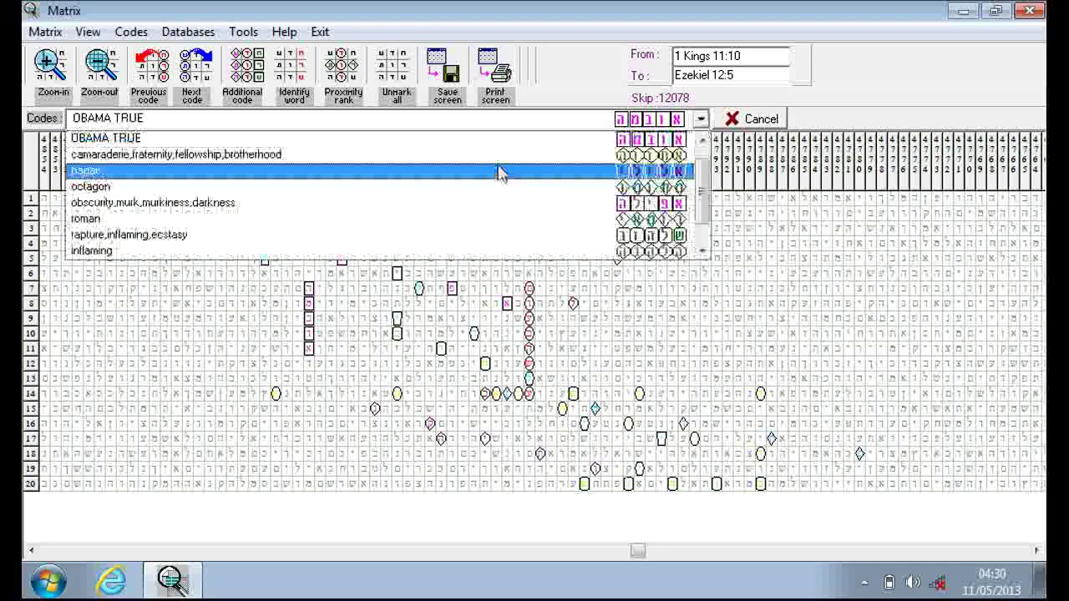
{"action": "left_click", "coordinate": [274, 155]}
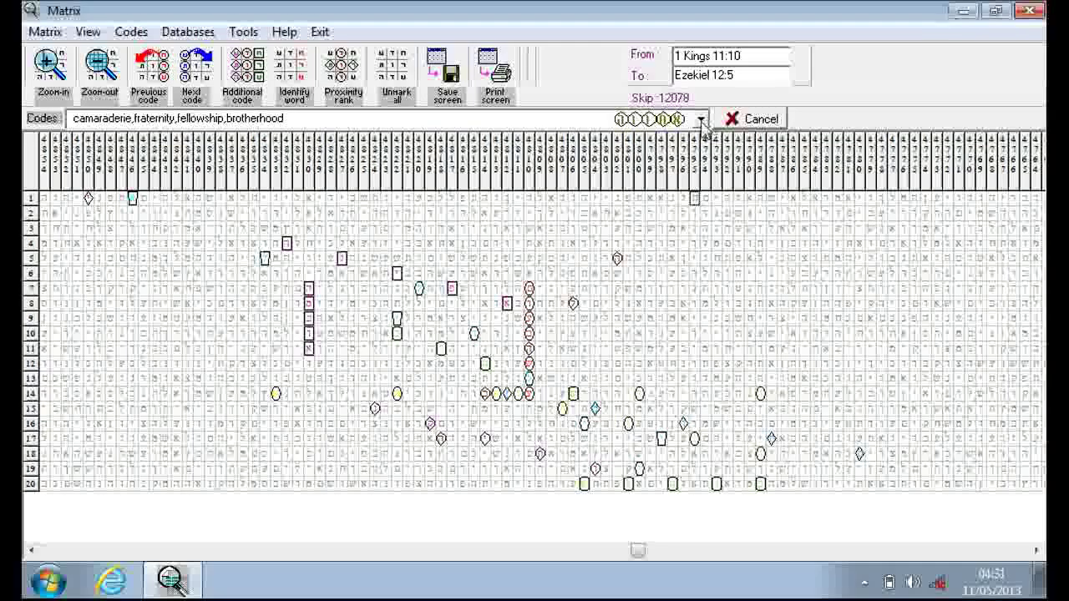
Select the pagan code and examine where its letters lie in the matrix.
{"action": "left_click", "coordinate": [701, 119]}
{"action": "left_click", "coordinate": [342, 157]}
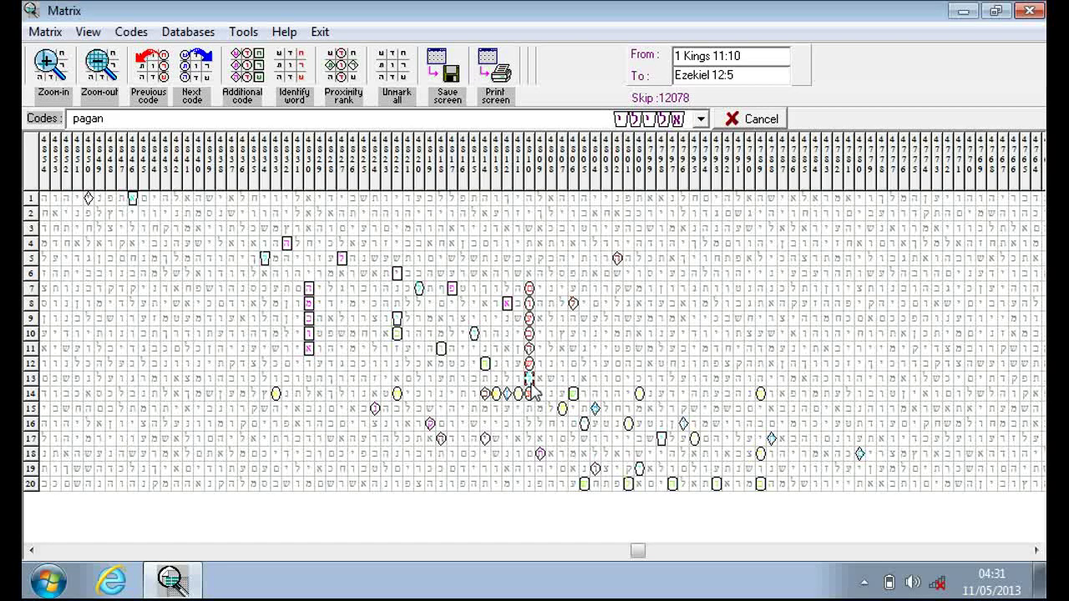
{"action": "left_click", "coordinate": [661, 441]}
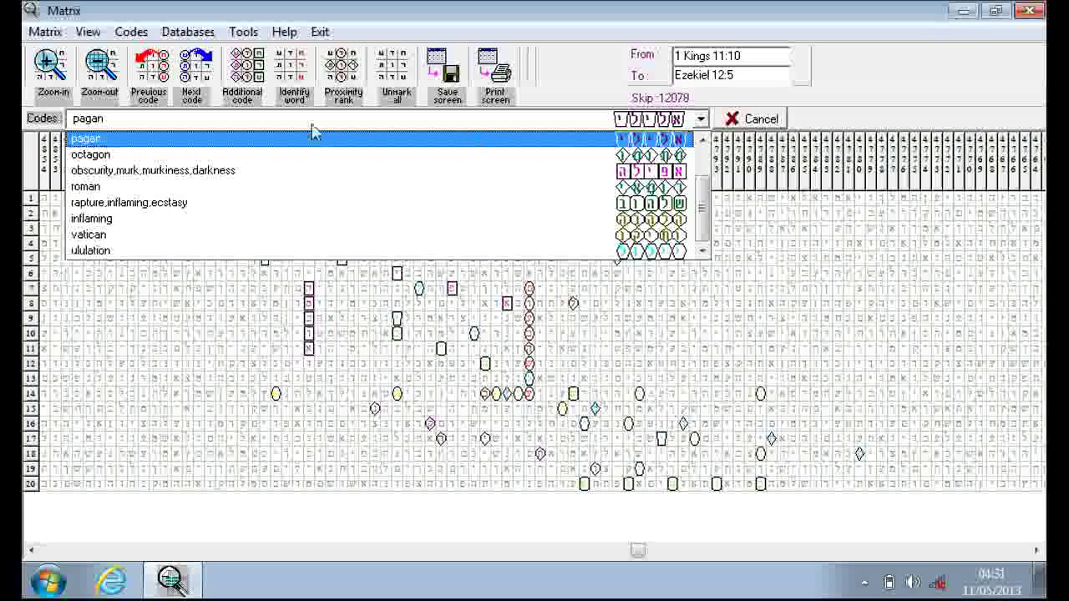
Select the "obscurity,murk,murkiness,darkness" code and trace its marked letters in the matrix down to row 8.
{"action": "left_click", "coordinate": [162, 171]}
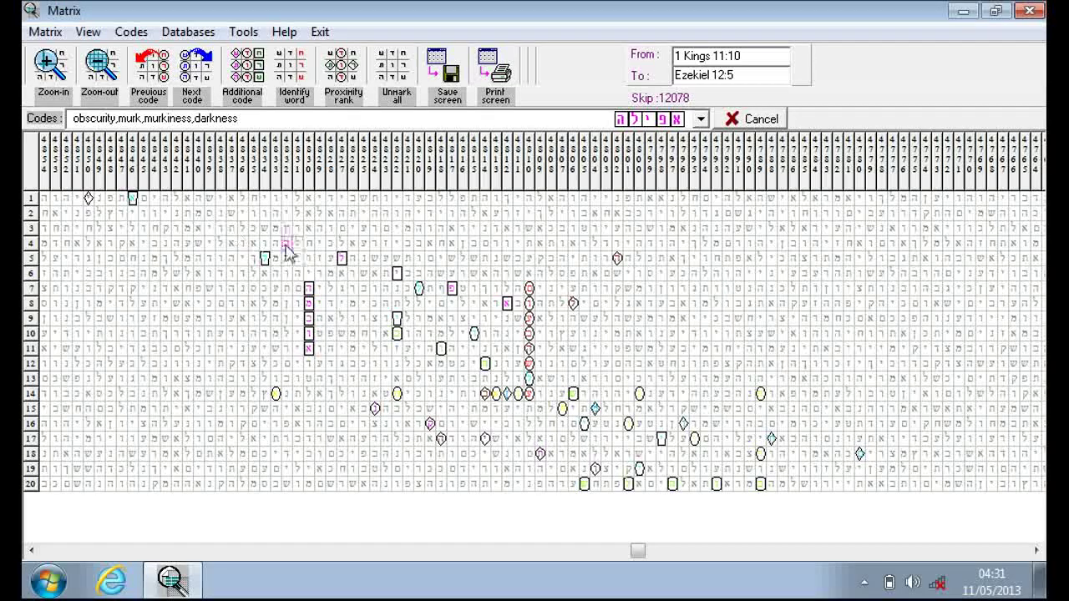
{"action": "left_click", "coordinate": [396, 276]}
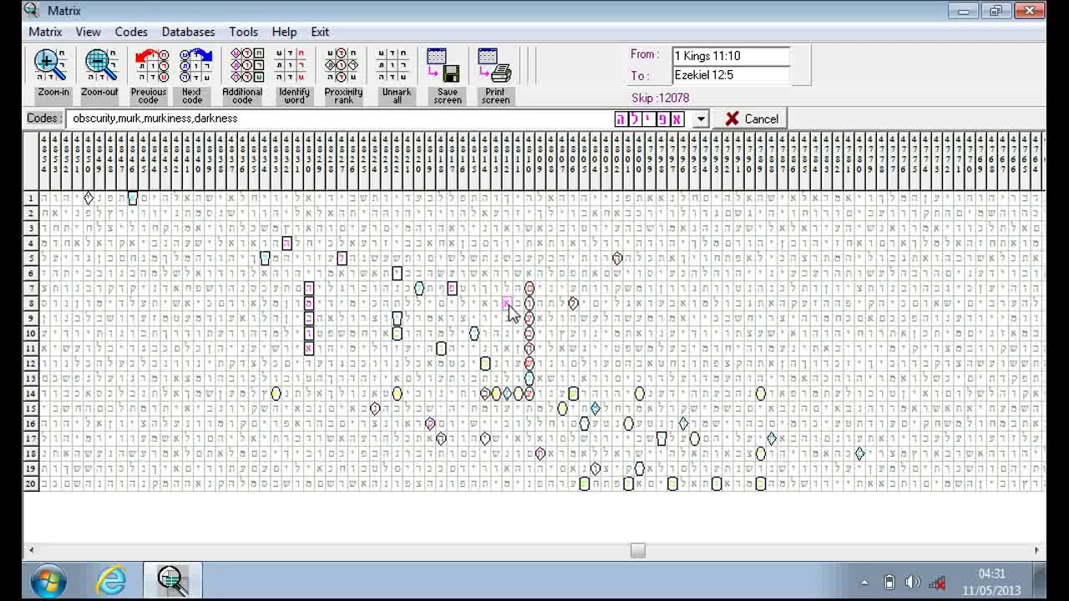
{"action": "left_click", "coordinate": [508, 306]}
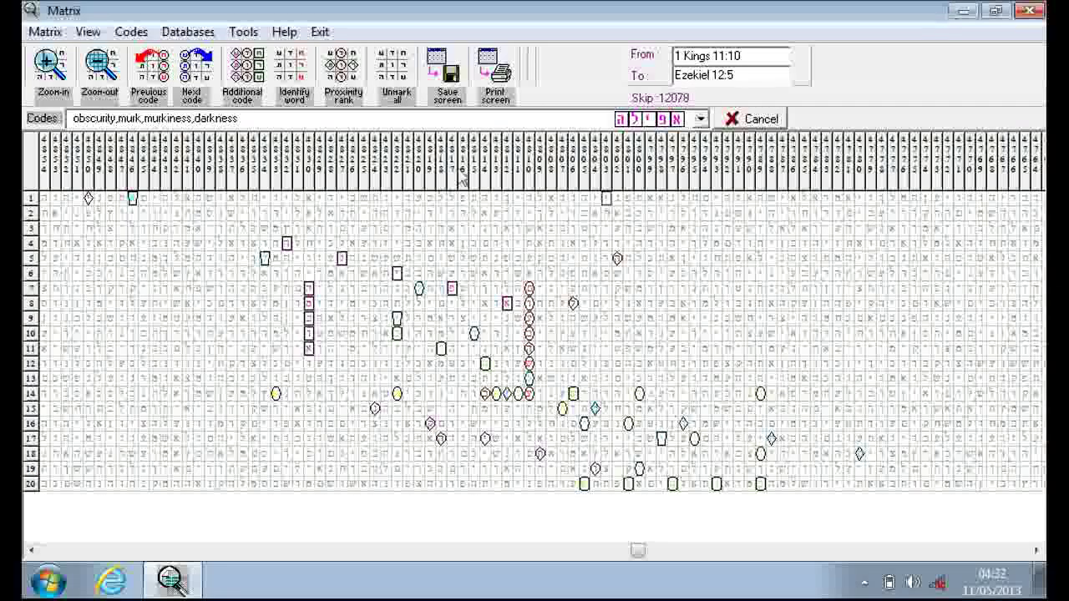
Examine the diamond-marked letters in the matrix's earlier columns and select the roman code.
{"action": "left_click", "coordinate": [31, 550]}
{"action": "left_click", "coordinate": [31, 550]}
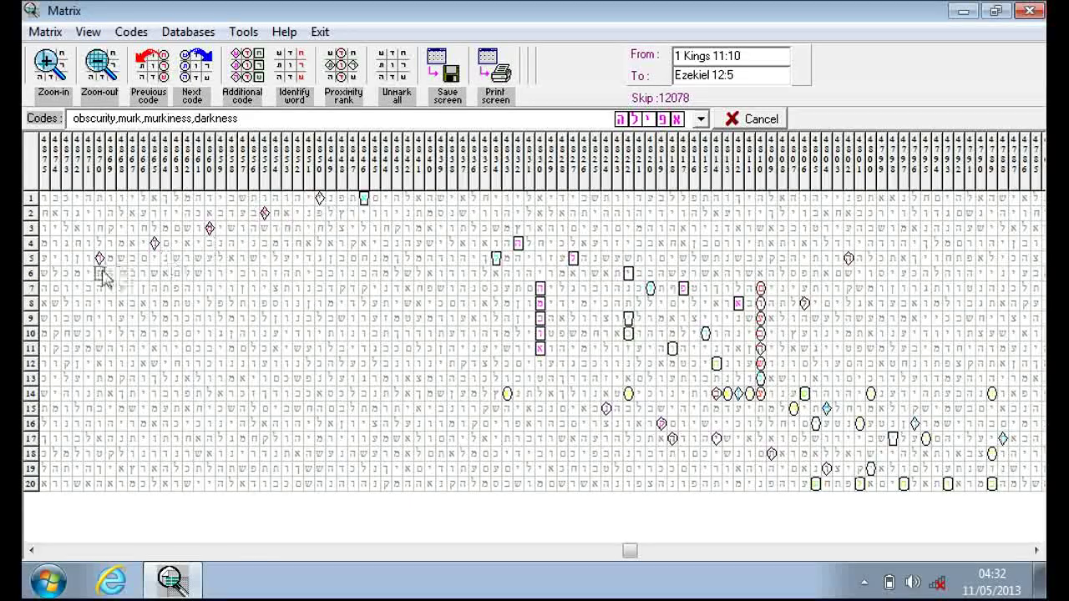
{"action": "left_click", "coordinate": [700, 118]}
{"action": "left_click", "coordinate": [140, 192]}
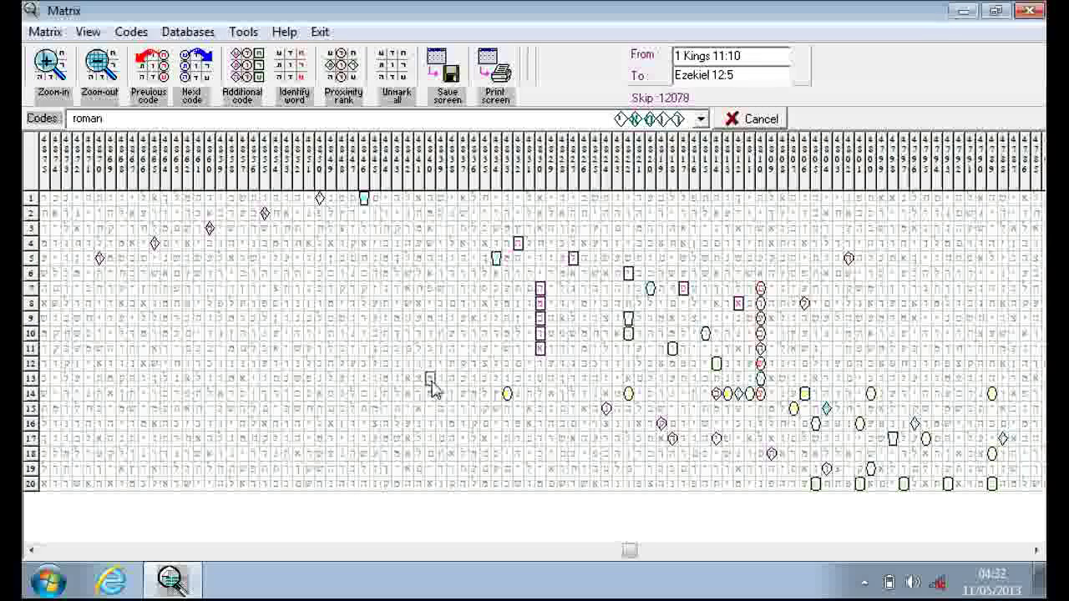
Select the "rapture,inflaming,ecstasy" code and examine its letters in the matrix.
{"action": "left_click", "coordinate": [700, 119]}
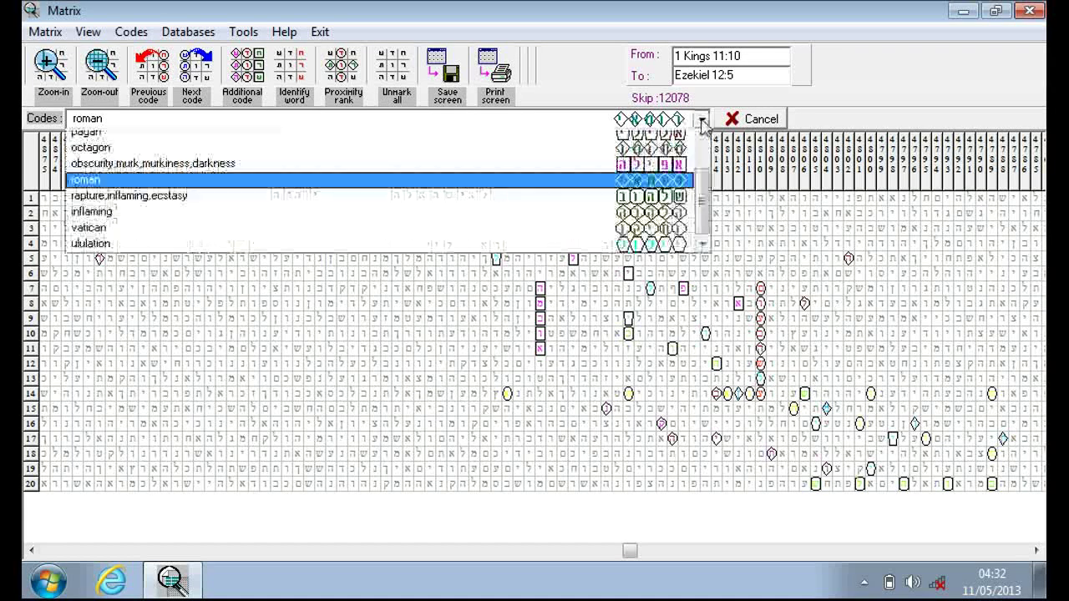
{"action": "left_click", "coordinate": [142, 206]}
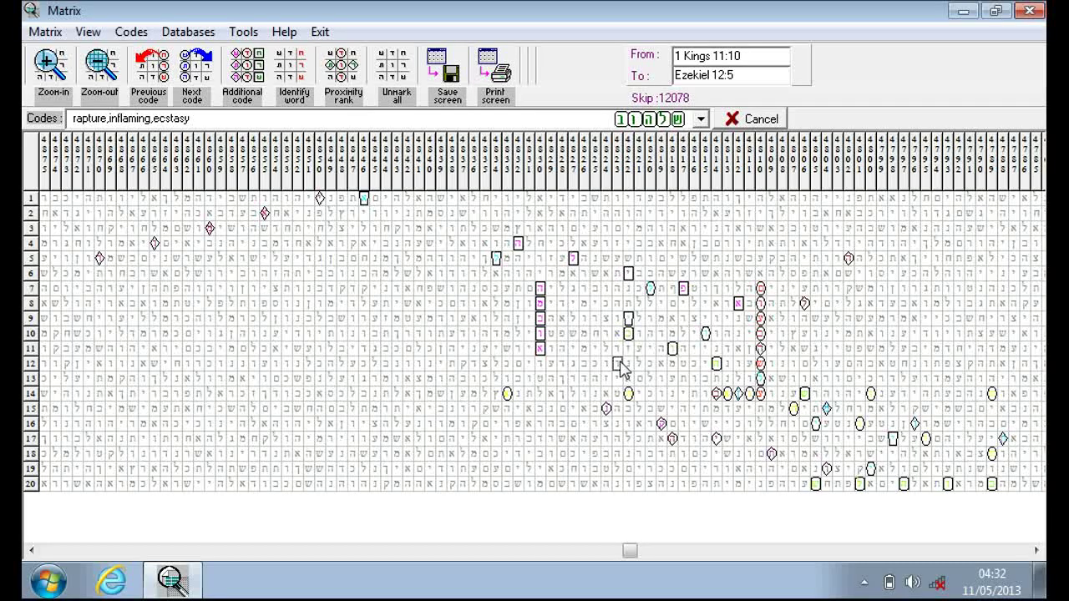
{"action": "left_click", "coordinate": [1036, 551]}
{"action": "left_click_drag", "start_coordinate": [1036, 550], "coordinate": [1036, 551]}
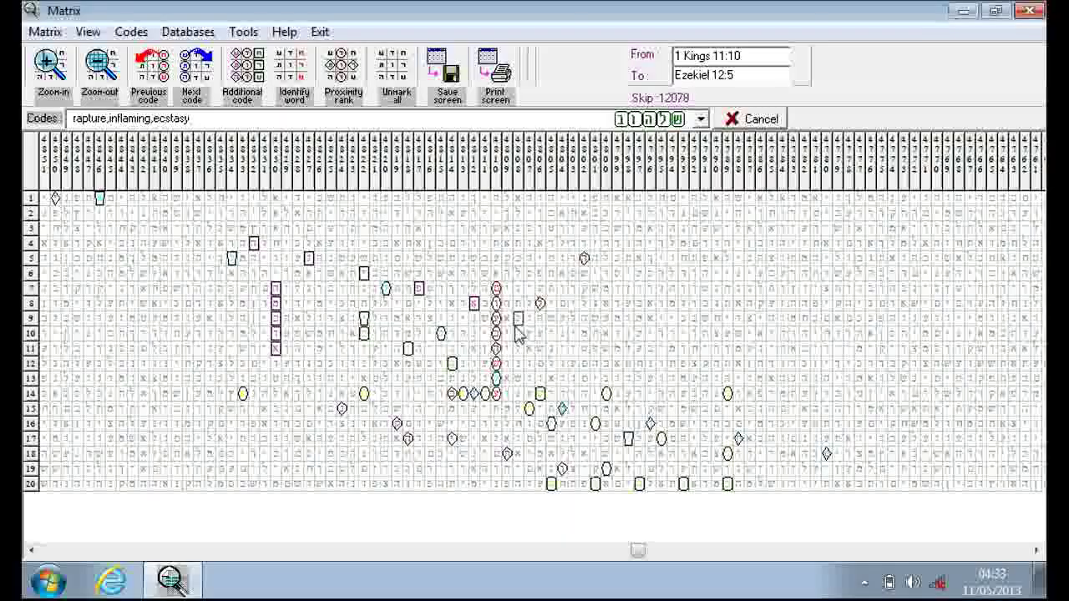
Select the inflaming code and the vatican code to examine their letters in the matrix.
{"action": "left_click", "coordinate": [701, 119]}
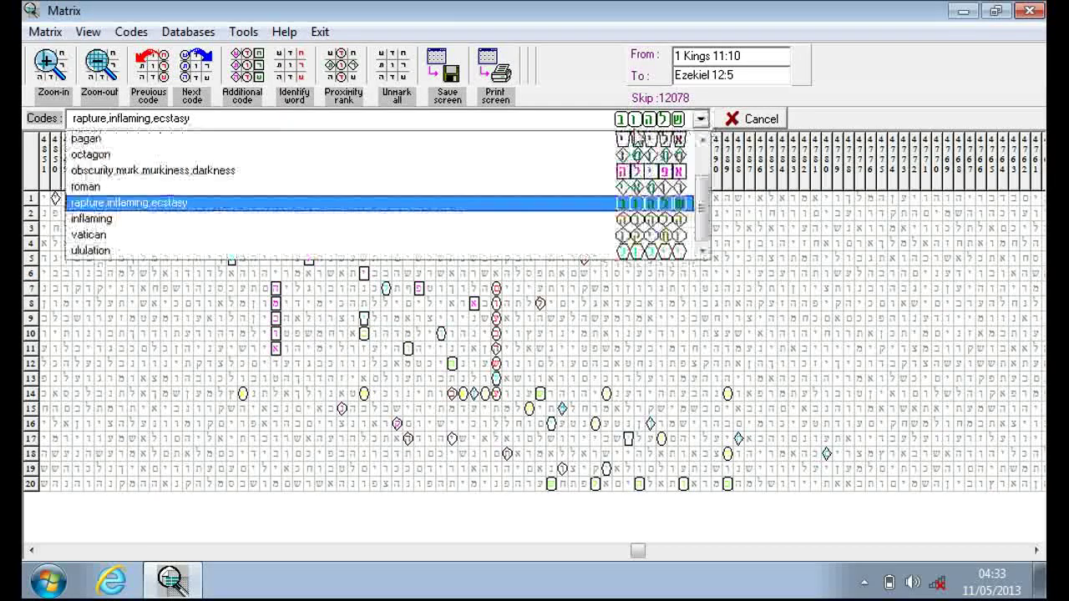
{"action": "left_click", "coordinate": [159, 220]}
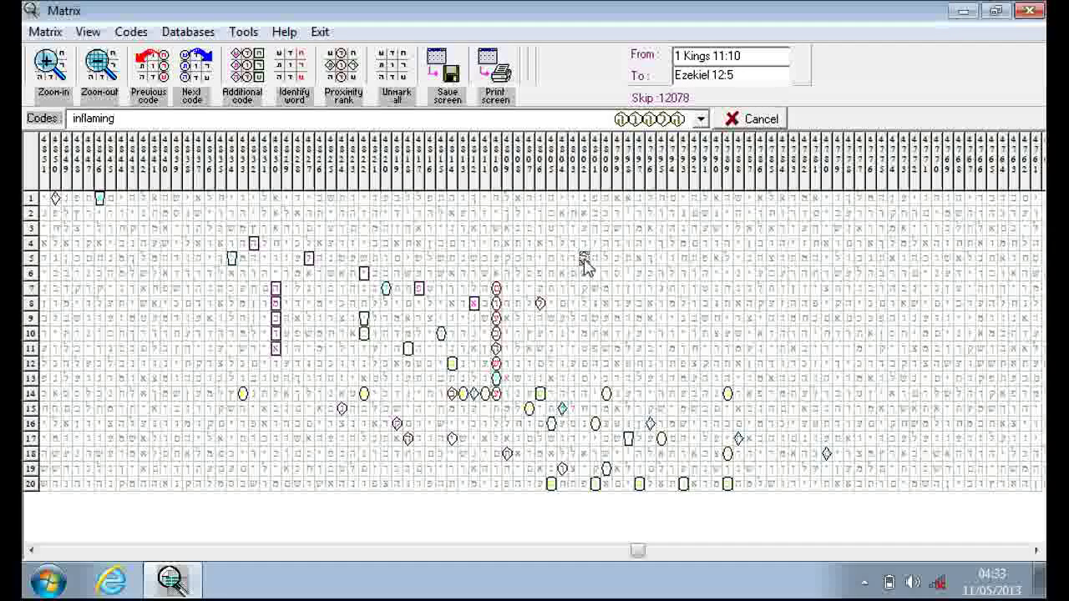
{"action": "left_click", "coordinate": [700, 119]}
{"action": "left_click", "coordinate": [112, 237]}
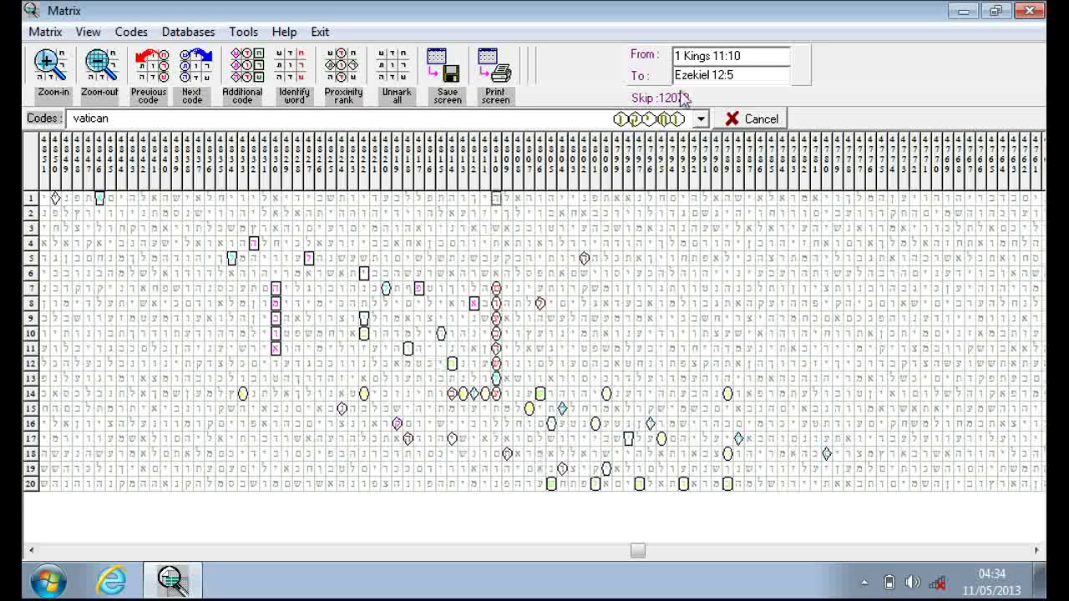
Select the ululation code and check the marked letter in row 9 of the matrix.
{"action": "left_click", "coordinate": [702, 119]}
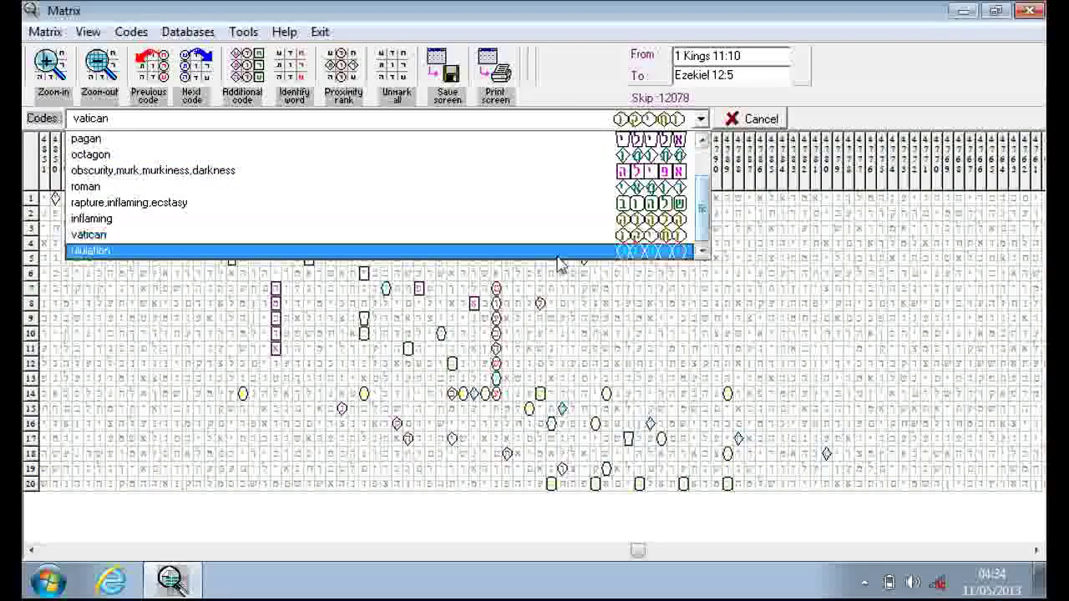
{"action": "left_click", "coordinate": [279, 251]}
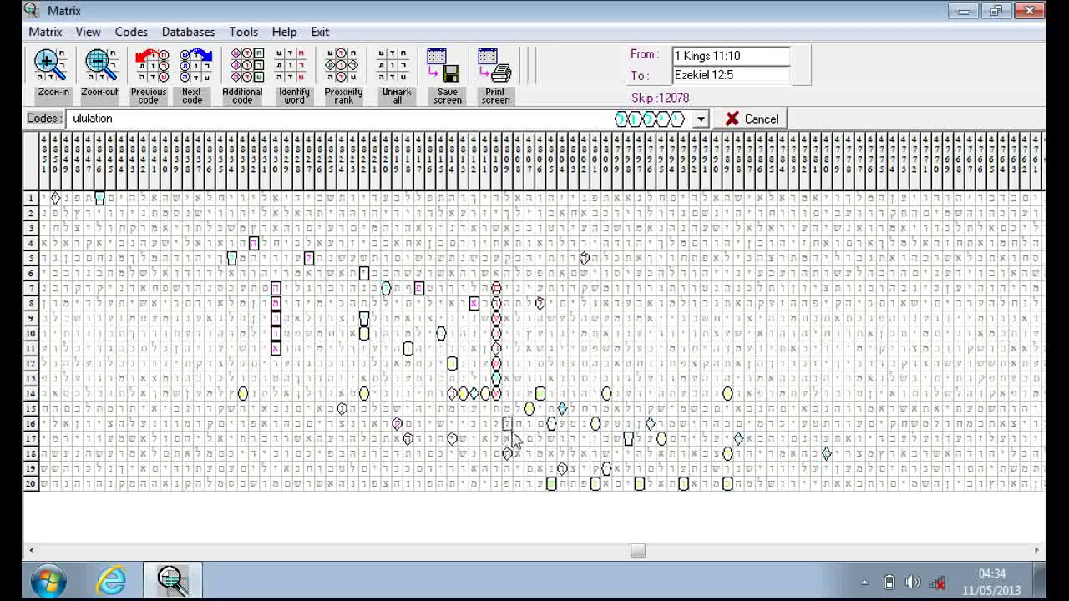
{"action": "left_click", "coordinate": [365, 319]}
{"action": "left_click", "coordinate": [363, 321]}
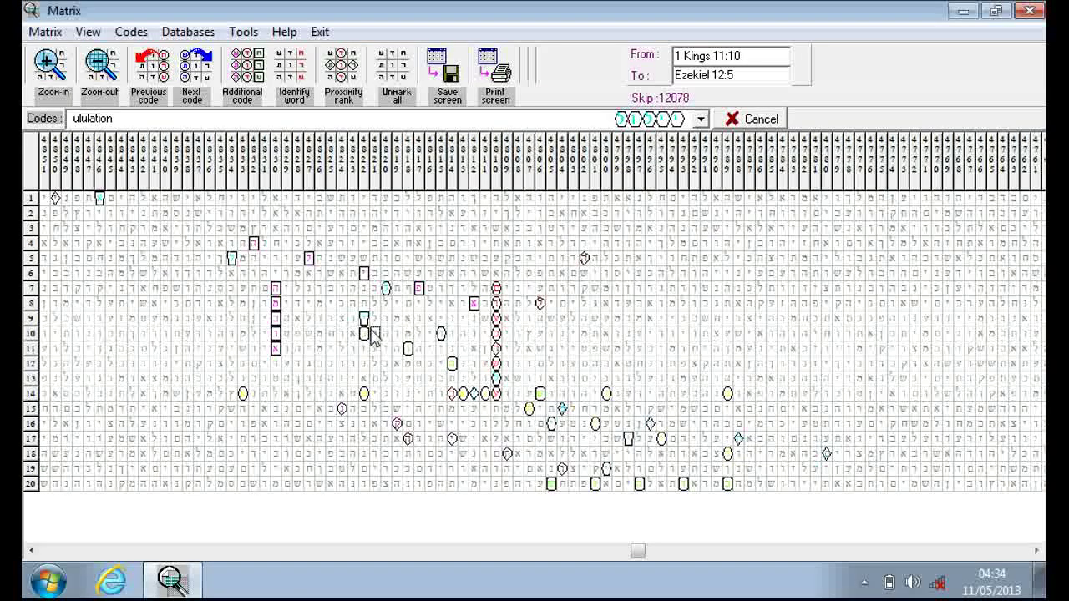